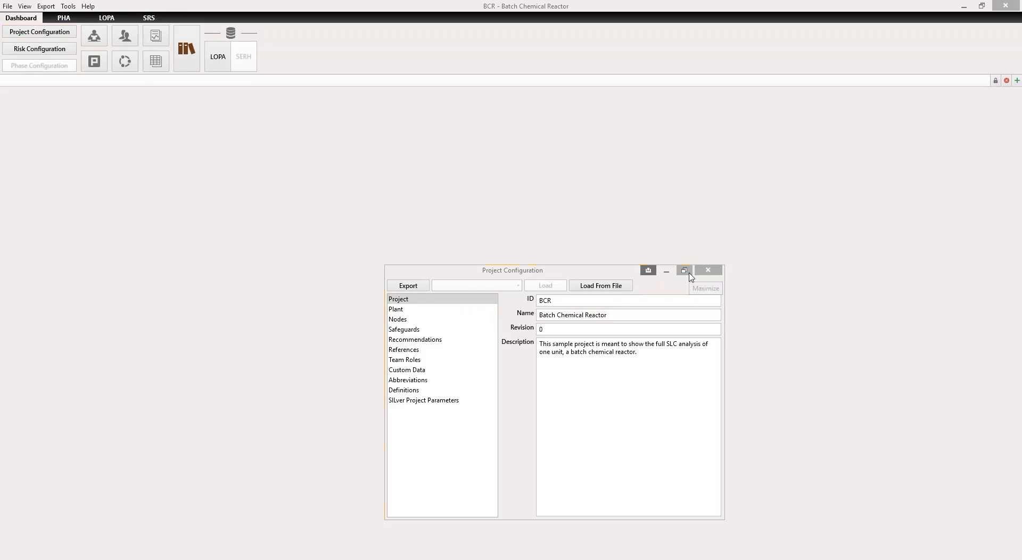
# Enlarge the project configuration and look over the configured plant types and node types.
pyautogui.click(688, 272)
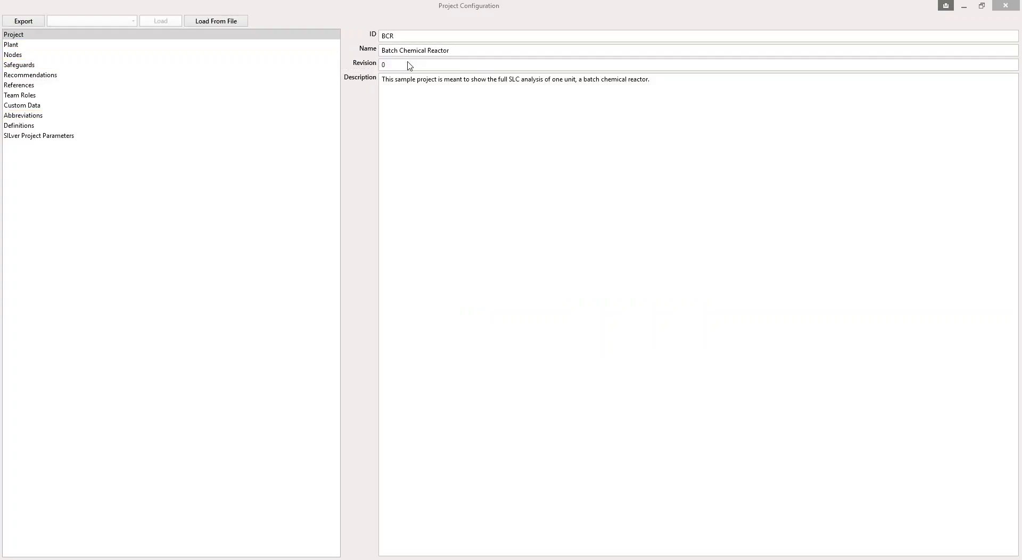
pyautogui.click(223, 58)
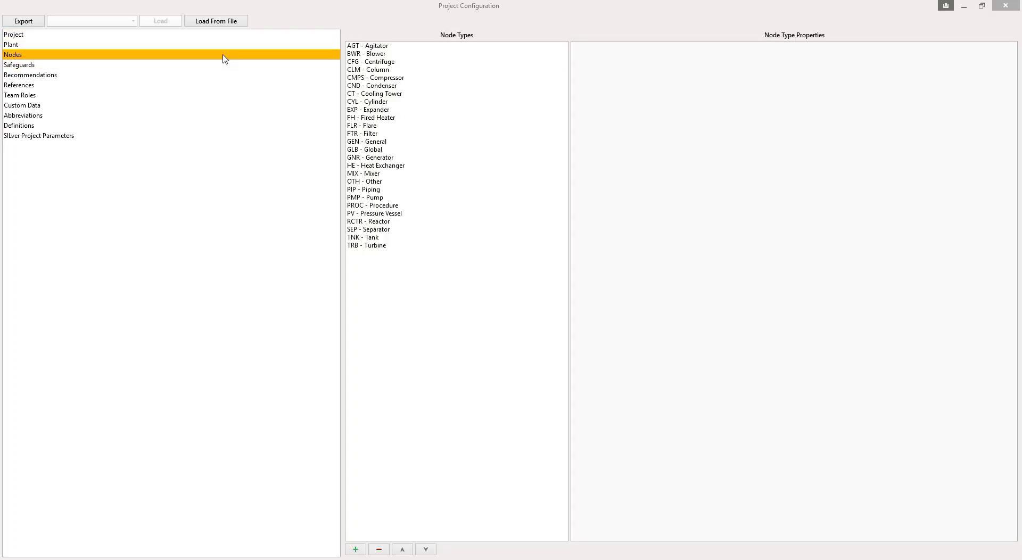
pyautogui.click(224, 45)
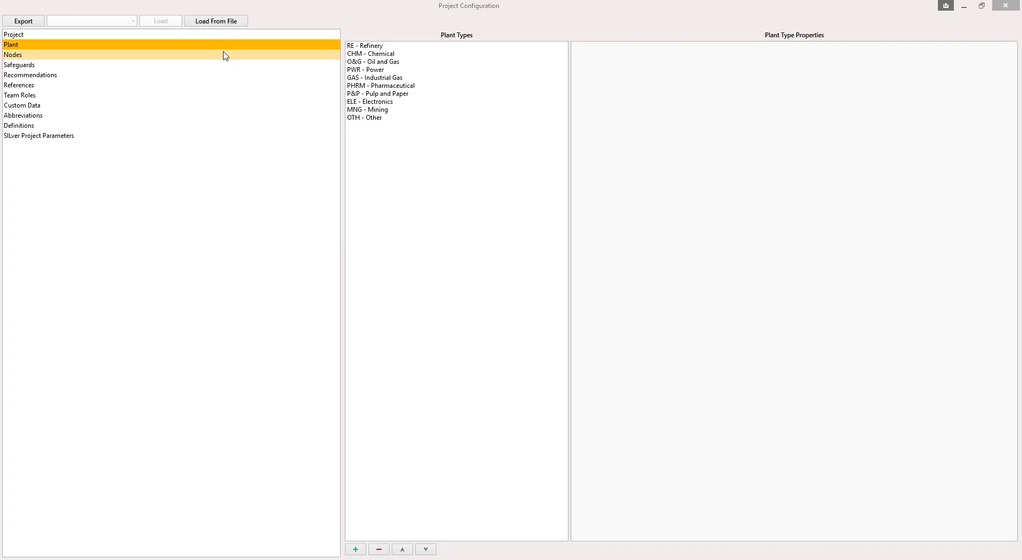
pyautogui.click(224, 55)
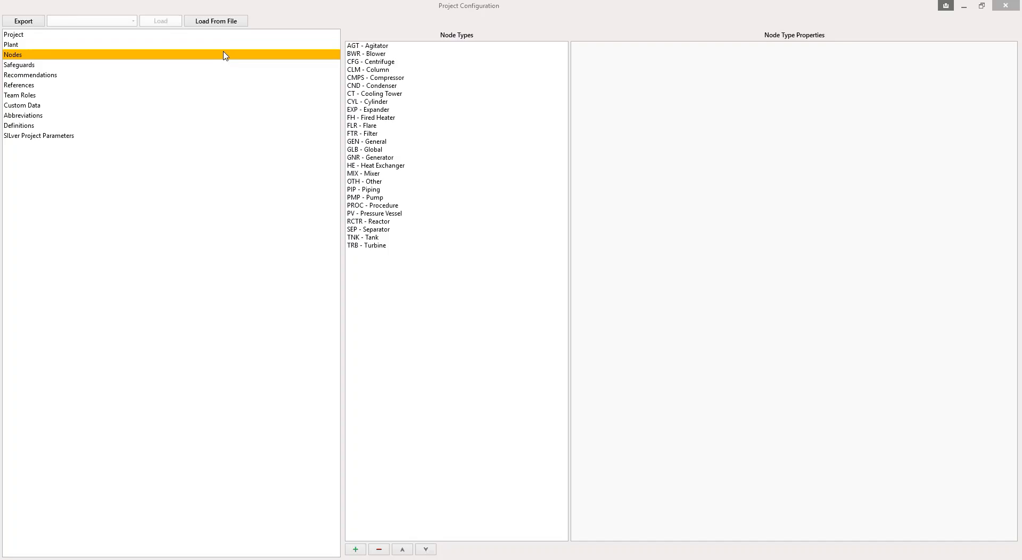
# Examine the default deviations of several node types: Blower, Centrifuge, Condenser, Expander and General.
pyautogui.click(370, 53)
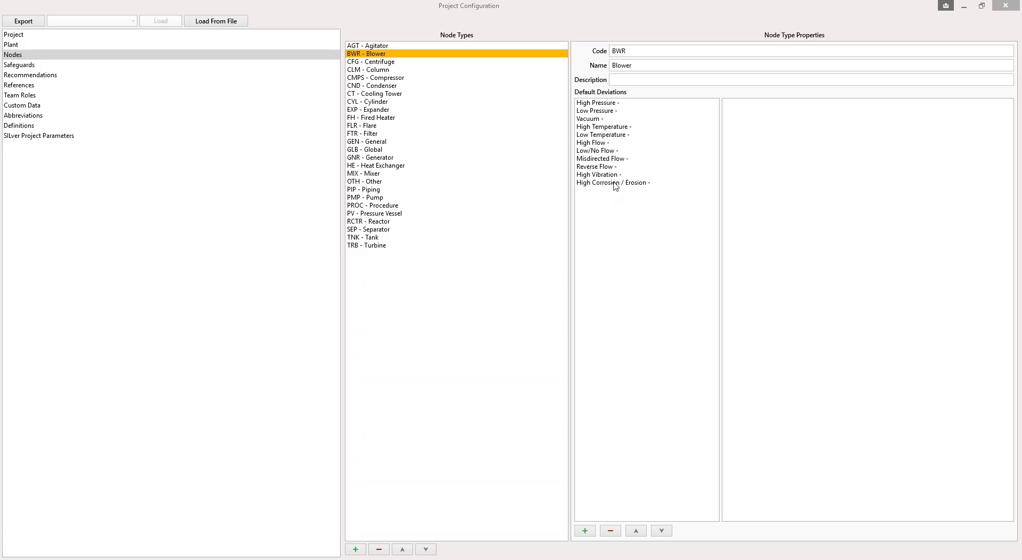
pyautogui.click(491, 62)
pyautogui.click(493, 87)
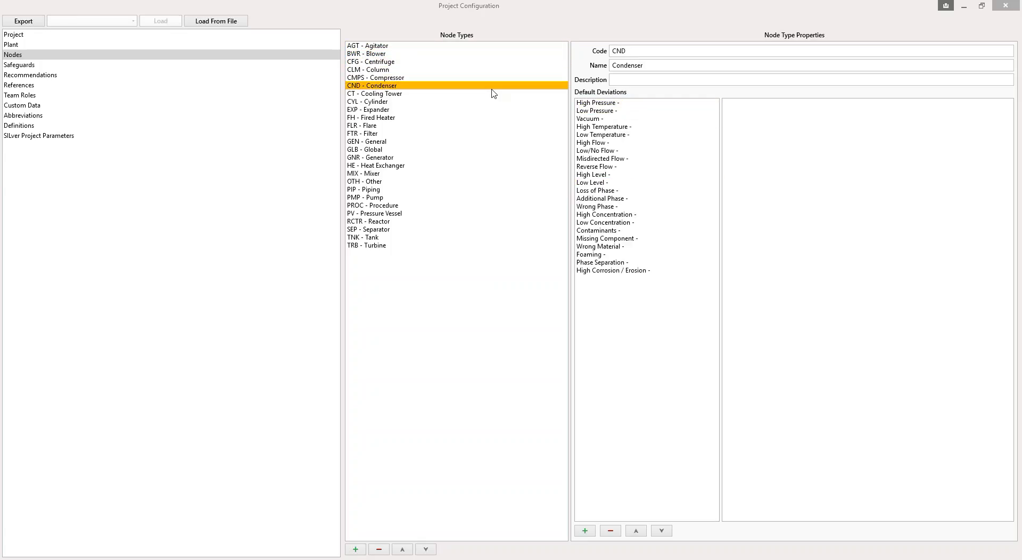
pyautogui.click(491, 110)
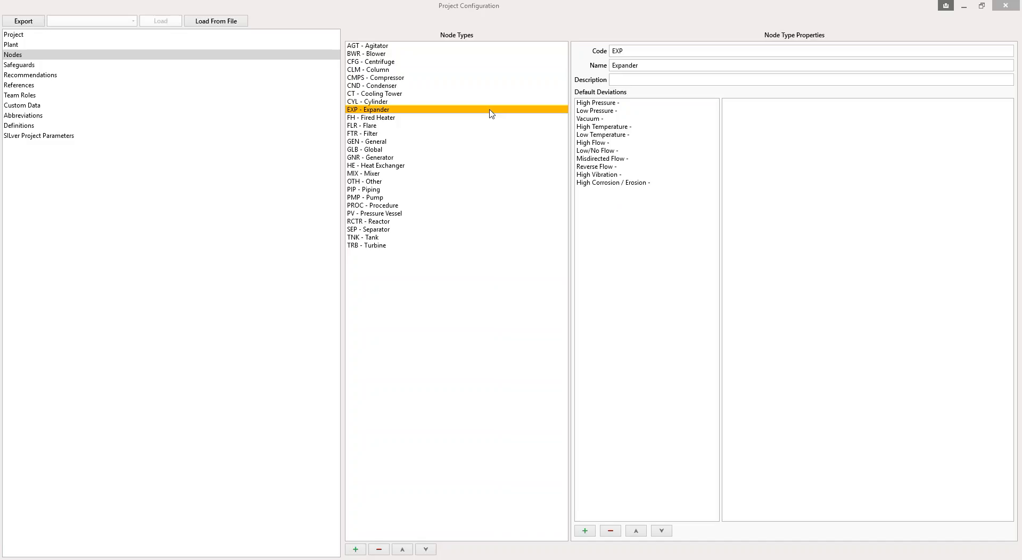
pyautogui.click(486, 143)
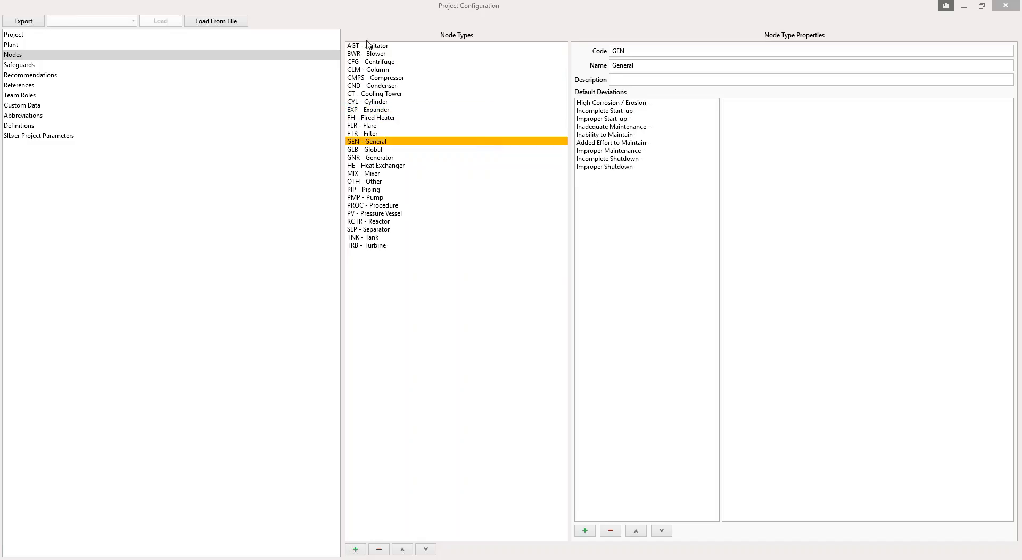
# Look over the safeguard categories, the recommendation categories and statuses, and the reference types of the project.
pyautogui.click(258, 66)
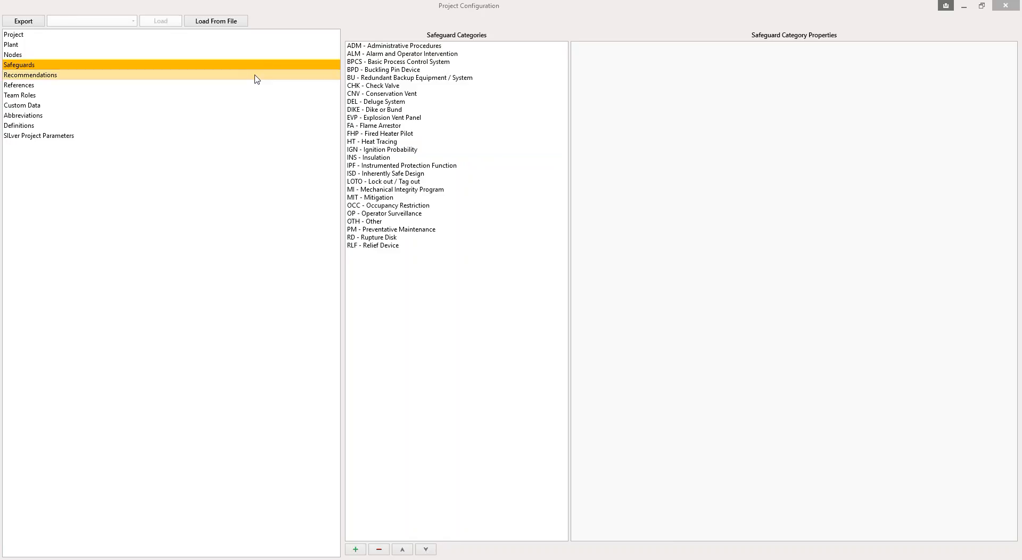
pyautogui.click(256, 76)
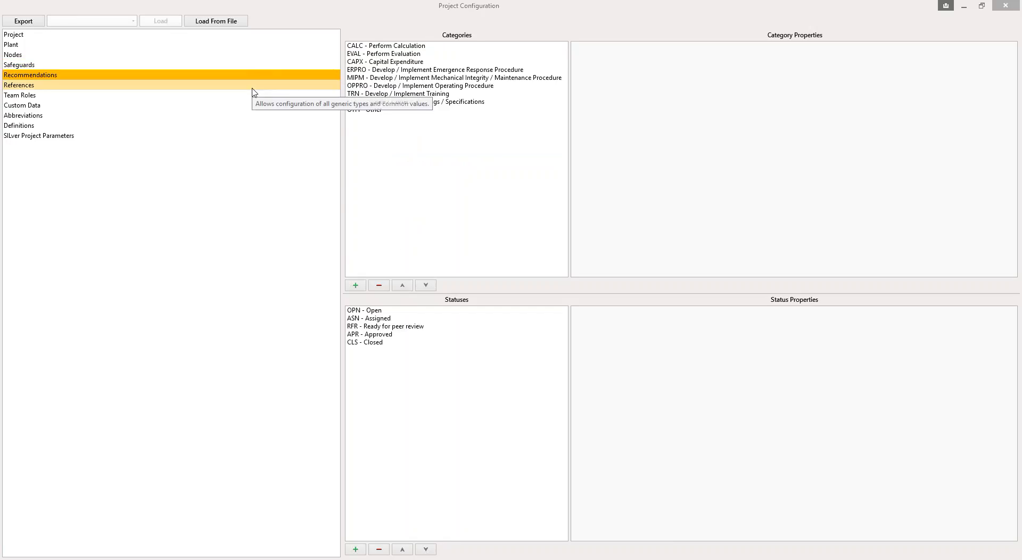
pyautogui.click(253, 88)
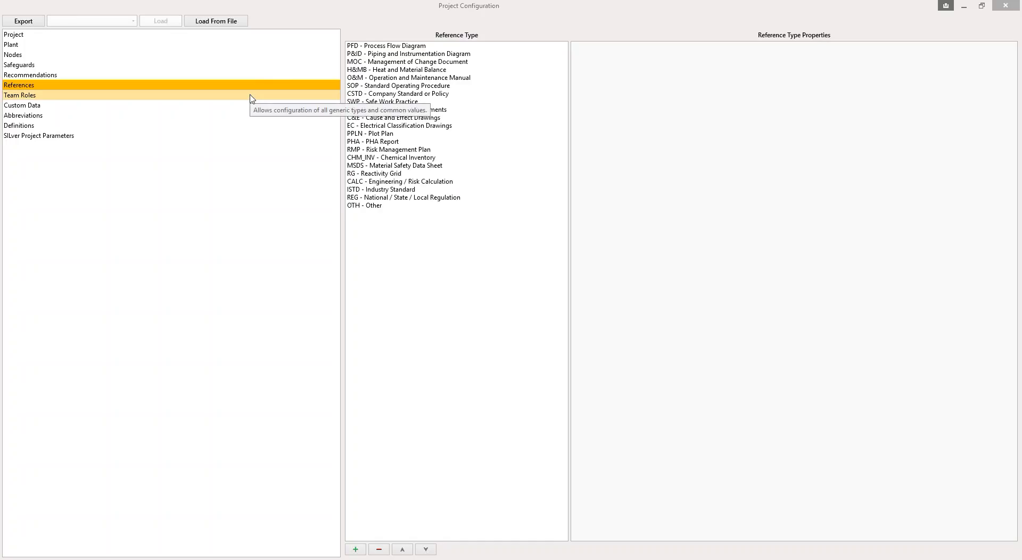
# Look over the configured team roles, then leave the configuration and check the project's members list.
pyautogui.click(251, 99)
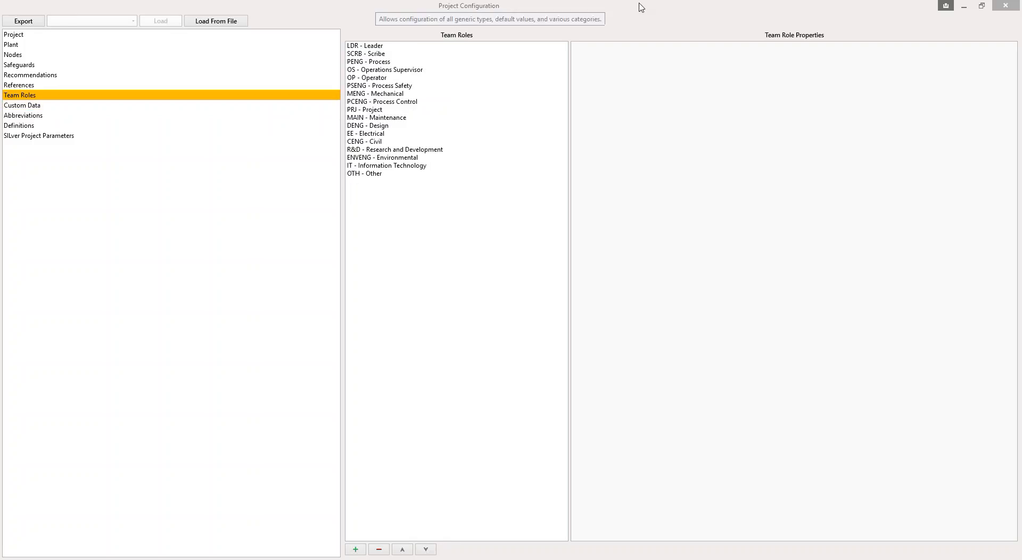
pyautogui.click(969, 10)
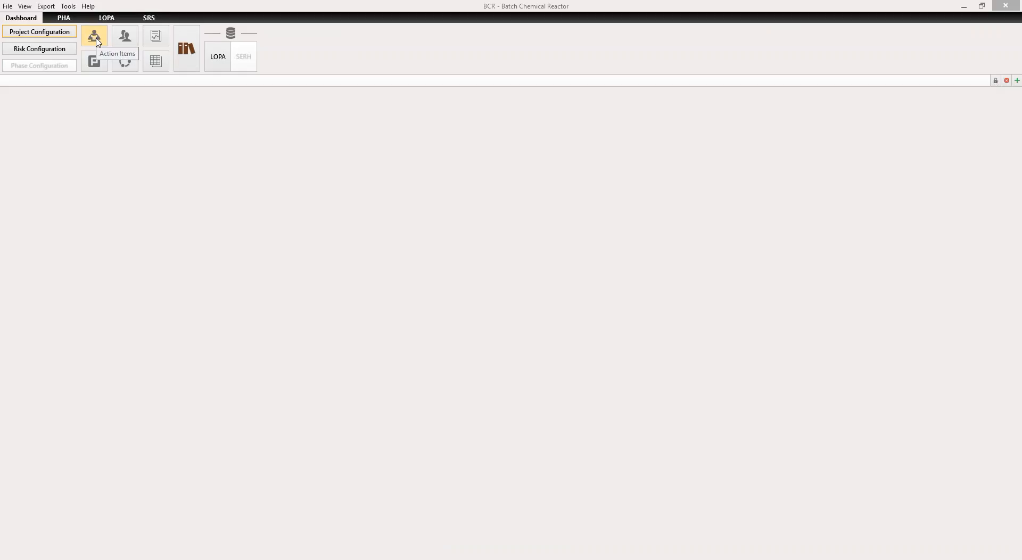
pyautogui.click(128, 37)
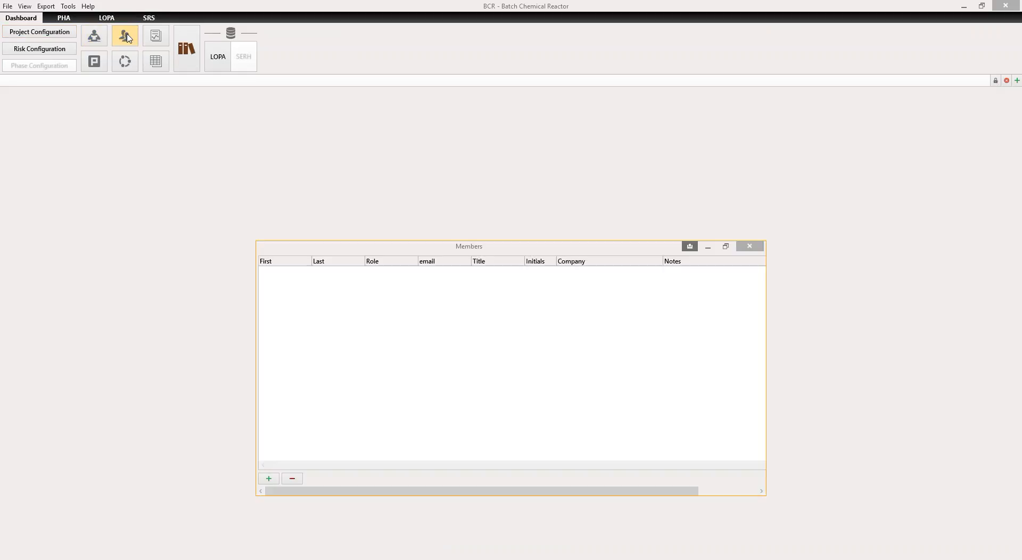
pyautogui.click(743, 252)
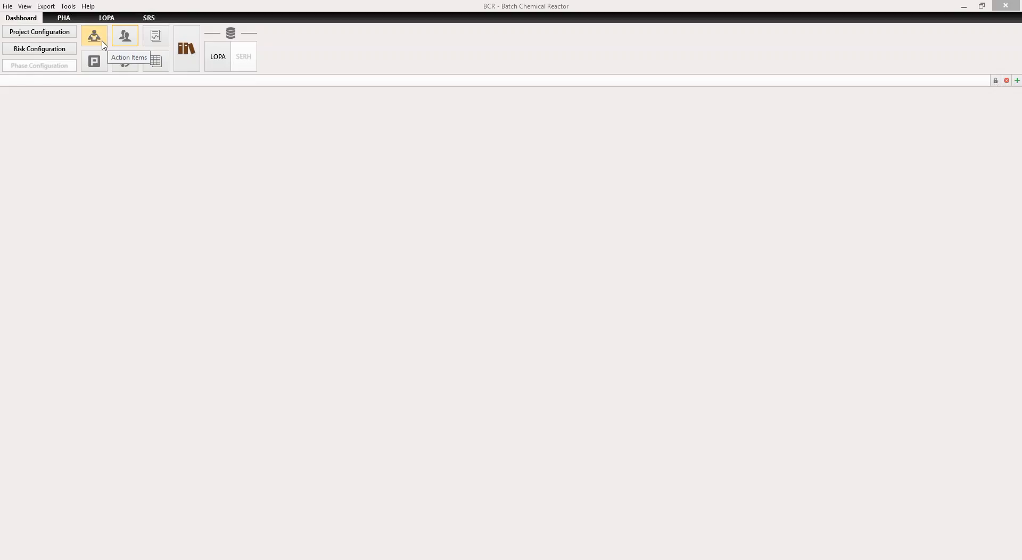
# Review the risk configuration at full size: severity levels, likelihood categories, likelihood matrix and risk matrix, then put it away.
pyautogui.click(62, 50)
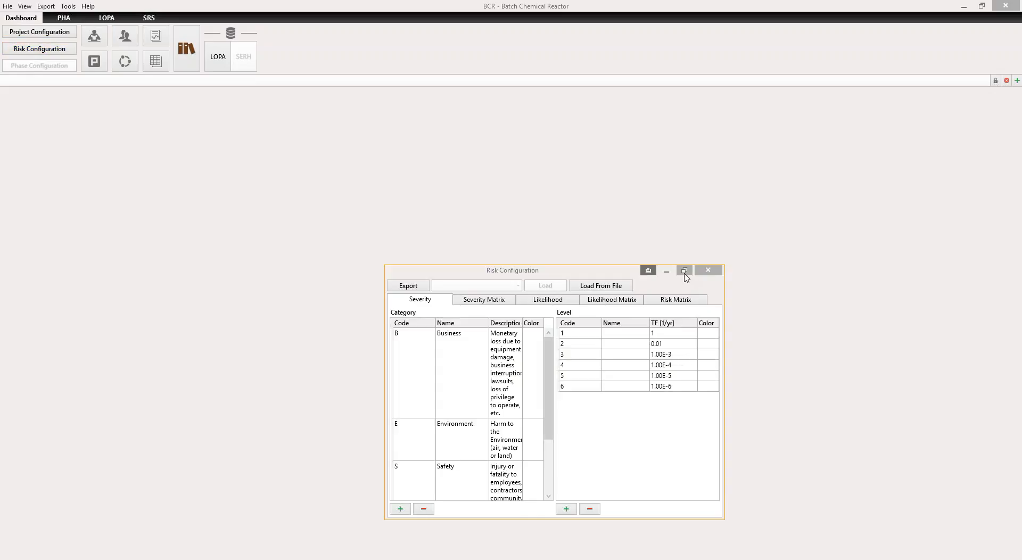
pyautogui.click(685, 270)
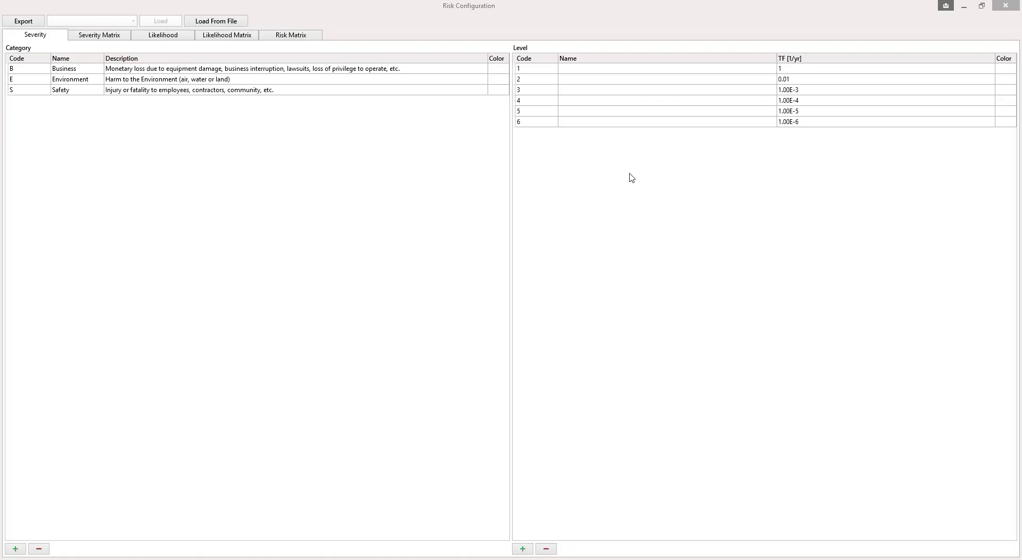
pyautogui.click(118, 38)
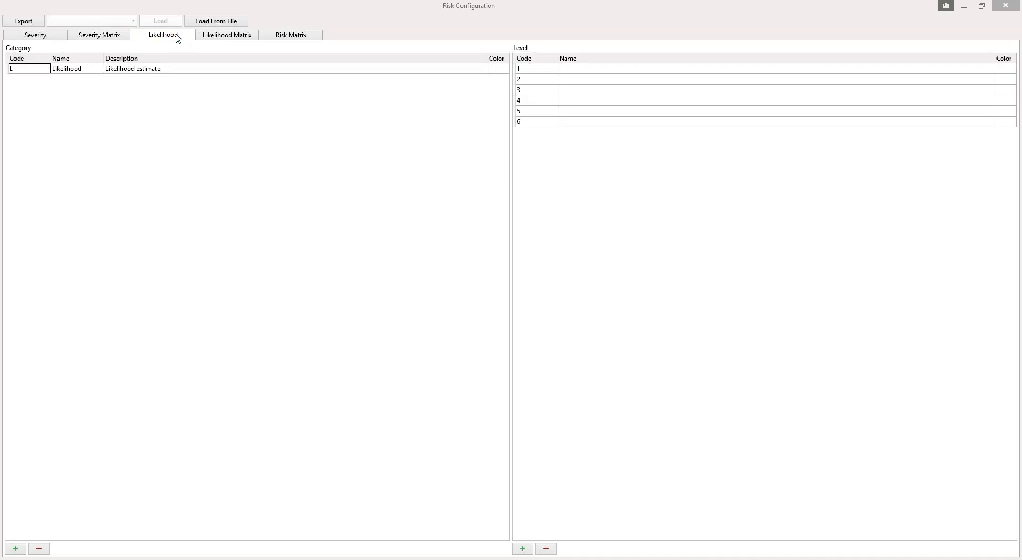
pyautogui.click(238, 37)
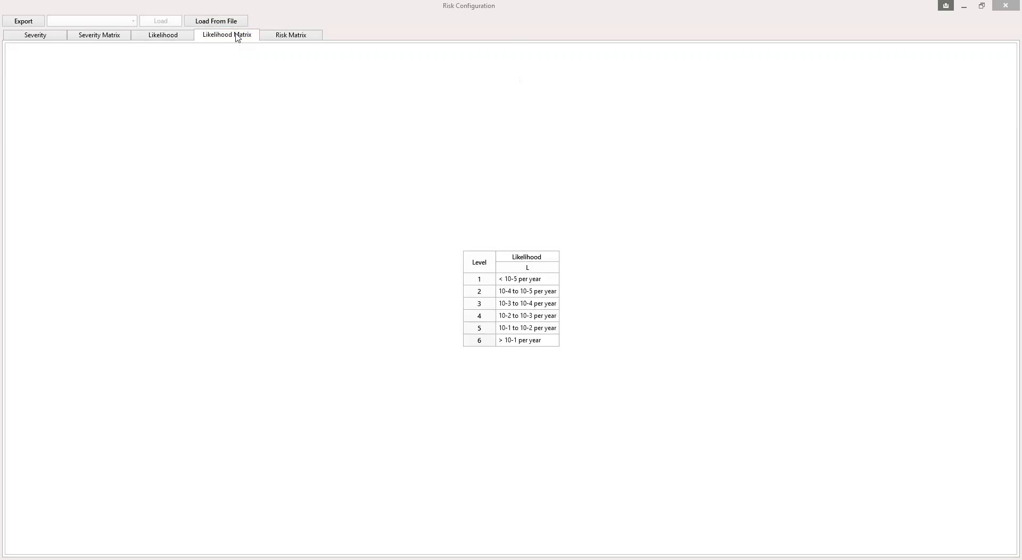
pyautogui.click(283, 40)
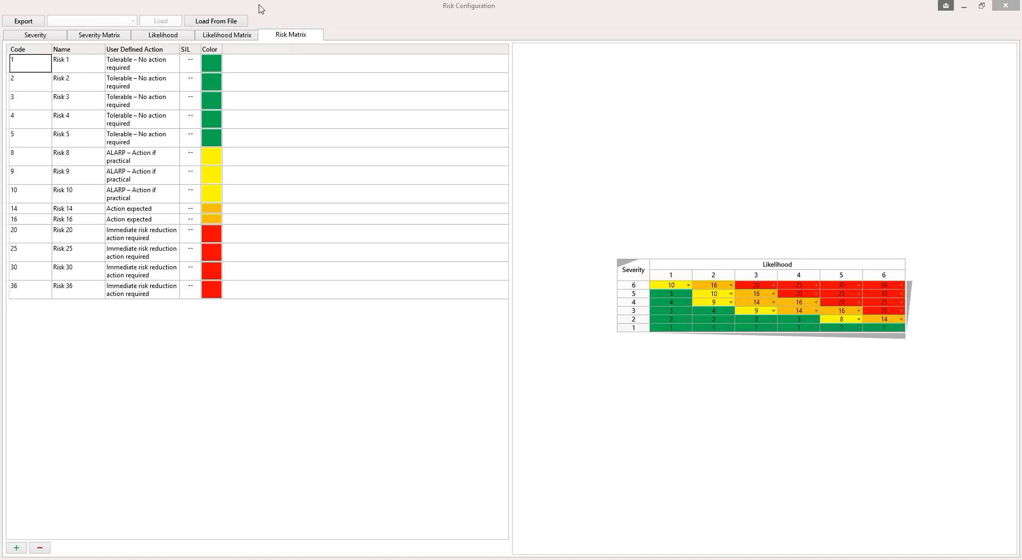
pyautogui.click(968, 6)
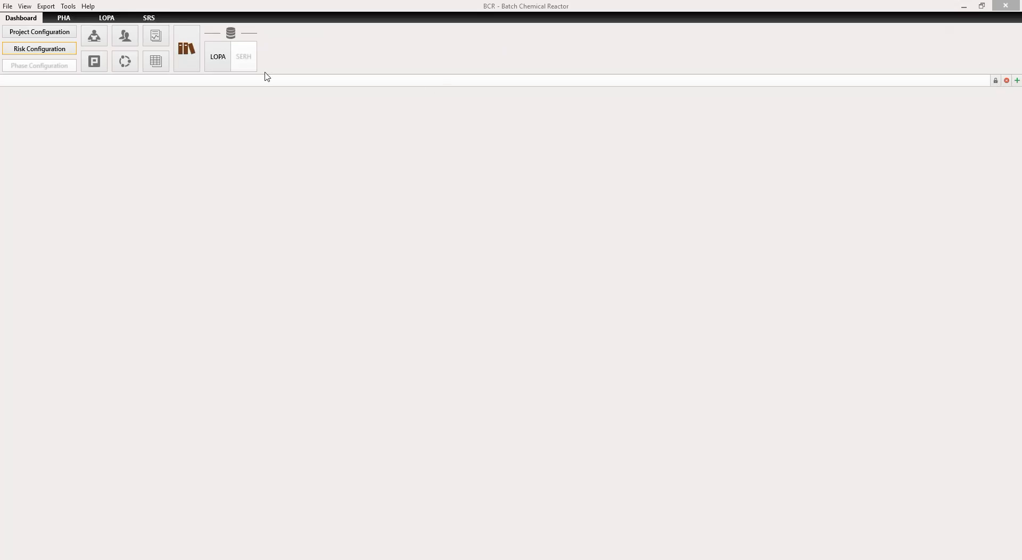
# Open the reactor's Vacuum deviation in the PHA worksheet and check its name, design intent and completion properties.
pyautogui.click(71, 21)
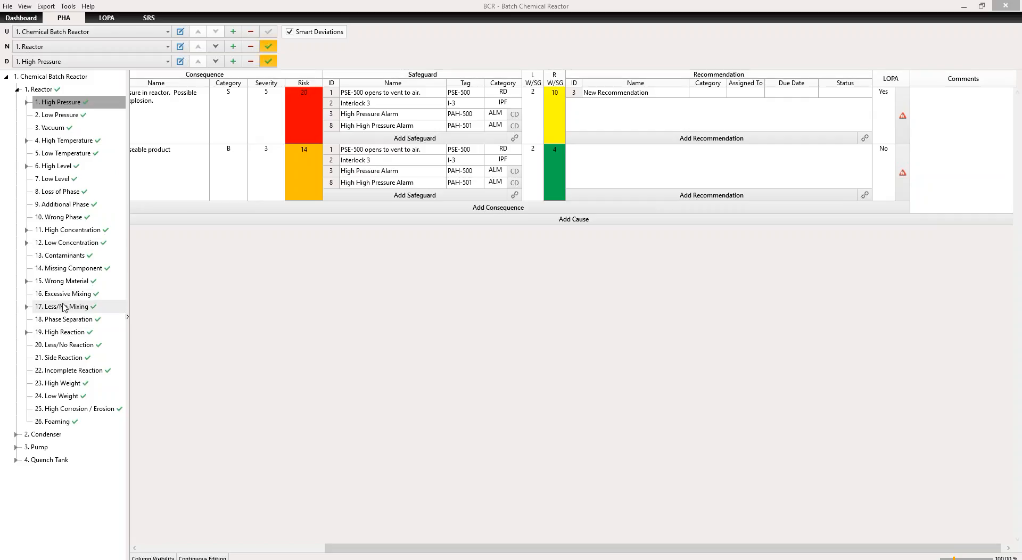
pyautogui.click(77, 131)
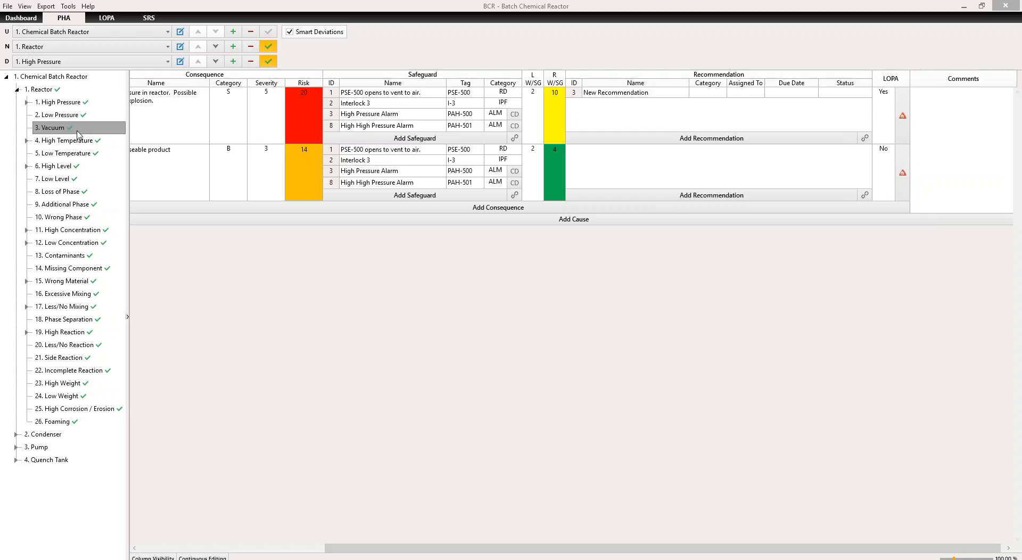
pyautogui.click(180, 62)
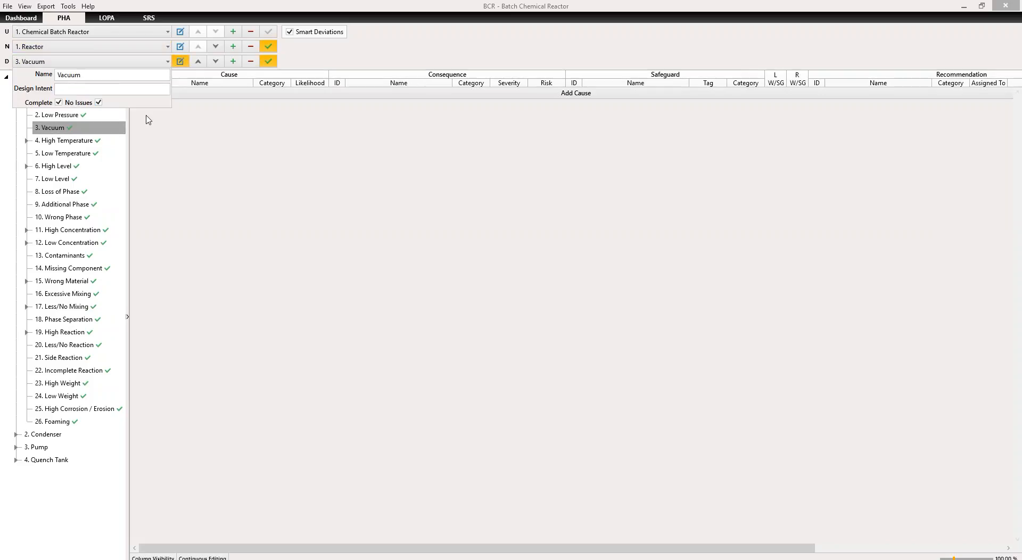
pyautogui.click(166, 168)
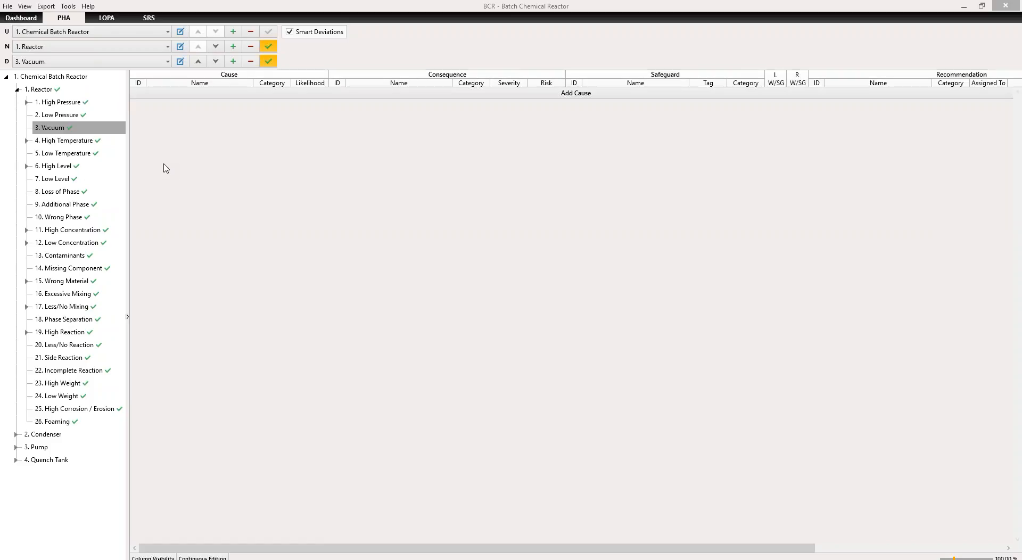
# Show the reactor's High Pressure worksheet from its cause column and view the category options for the reactor overpressure consequence.
pyautogui.click(106, 106)
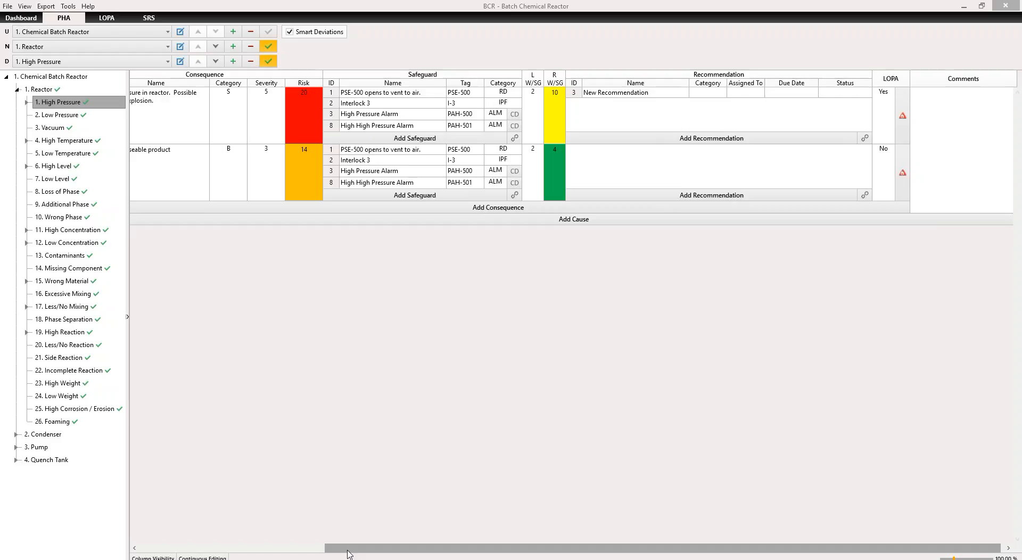
pyautogui.moveTo(348, 548); pyautogui.dragTo(147, 548)
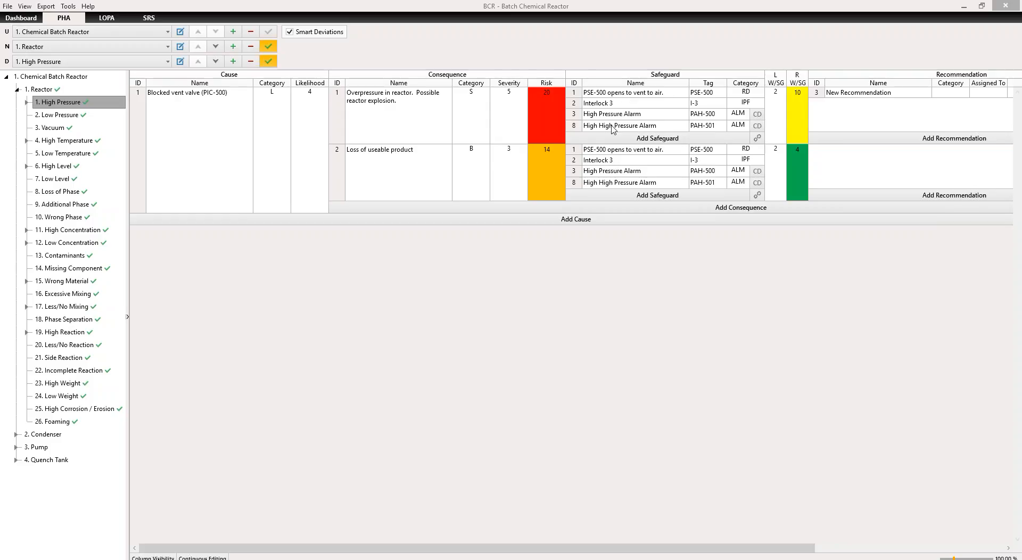
pyautogui.click(480, 111)
pyautogui.click(480, 111)
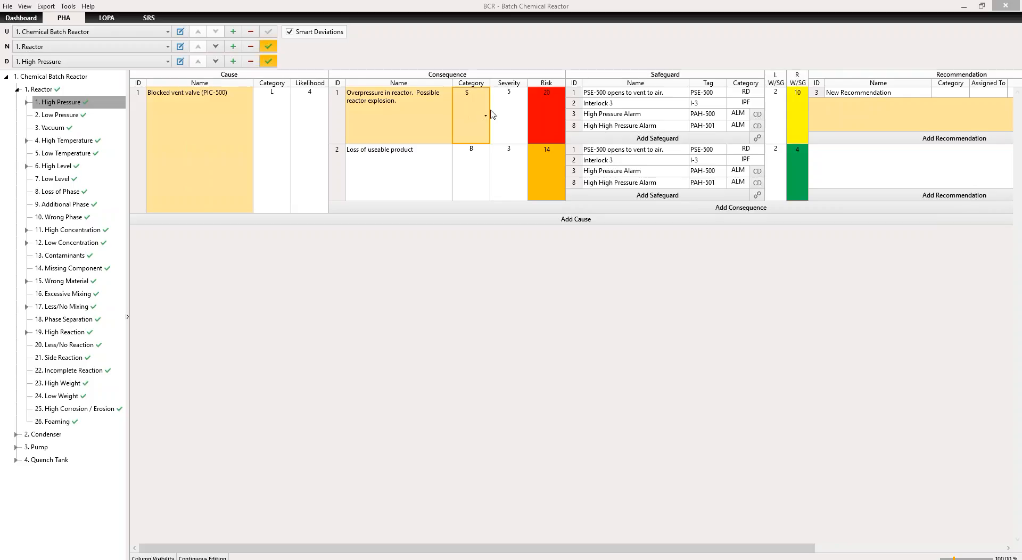
pyautogui.click(486, 116)
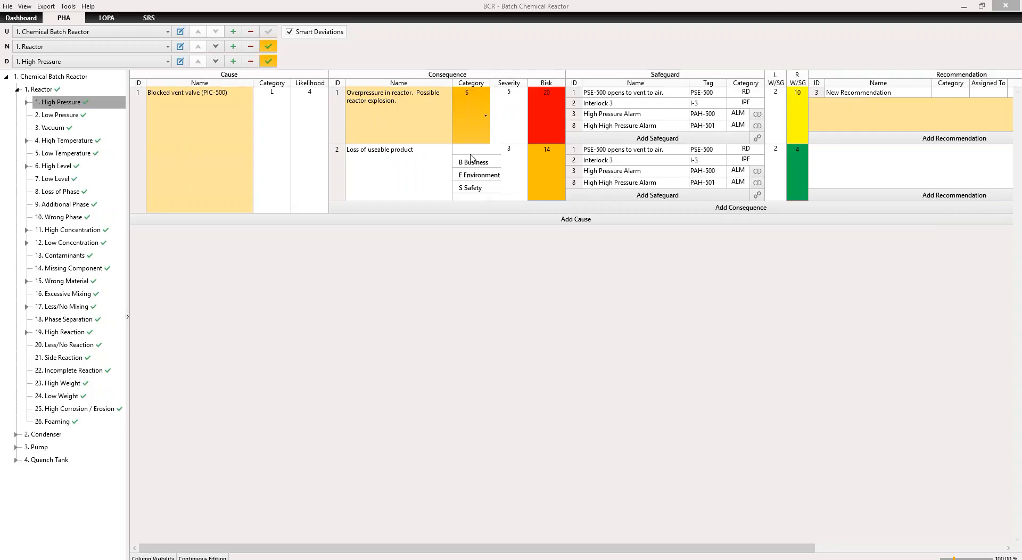
pyautogui.click(527, 112)
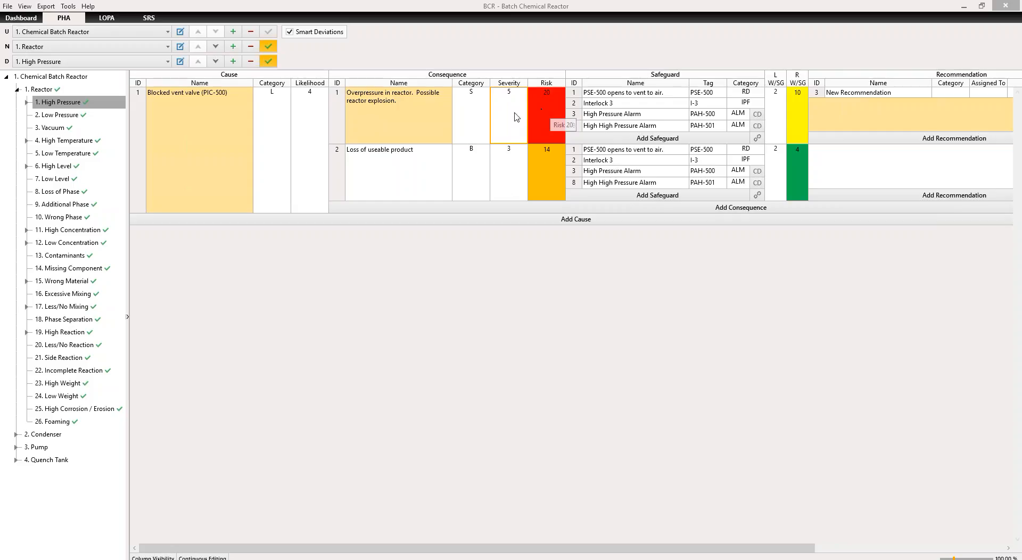
# Set the reactor overpressure consequence's severity to 3 (Lost time injury), then restore it to 5 (On-site fatalities).
pyautogui.click(517, 116)
pyautogui.click(525, 116)
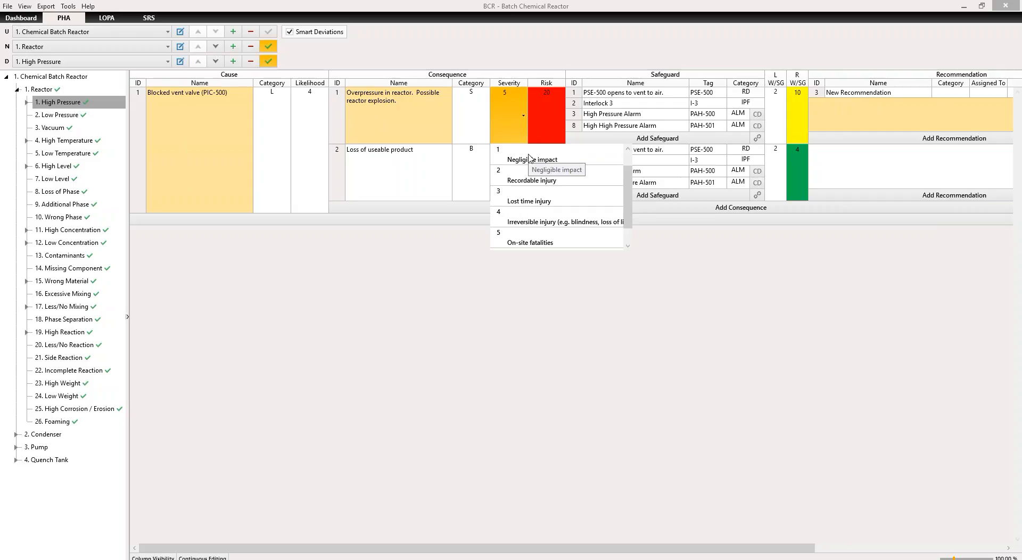
pyautogui.click(534, 194)
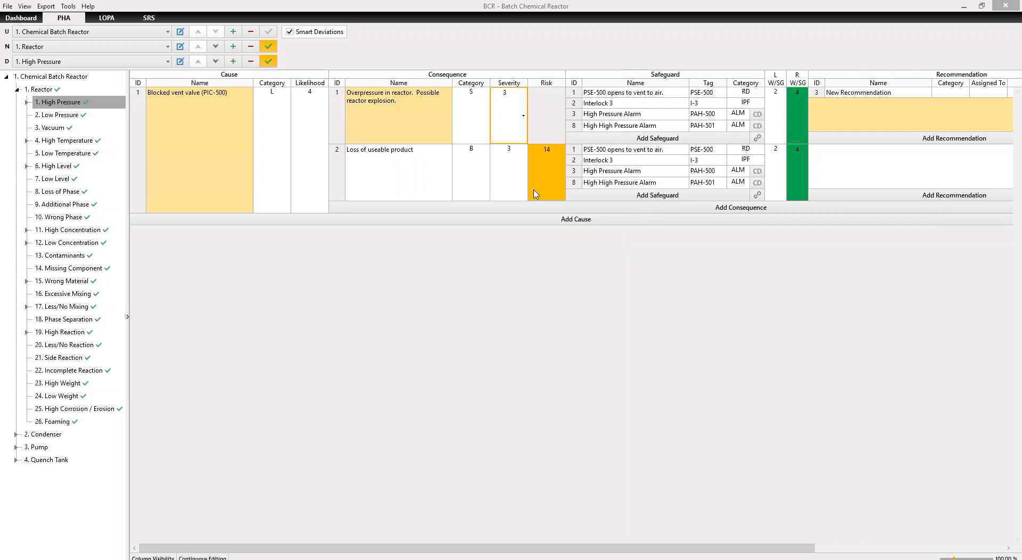
pyautogui.click(520, 117)
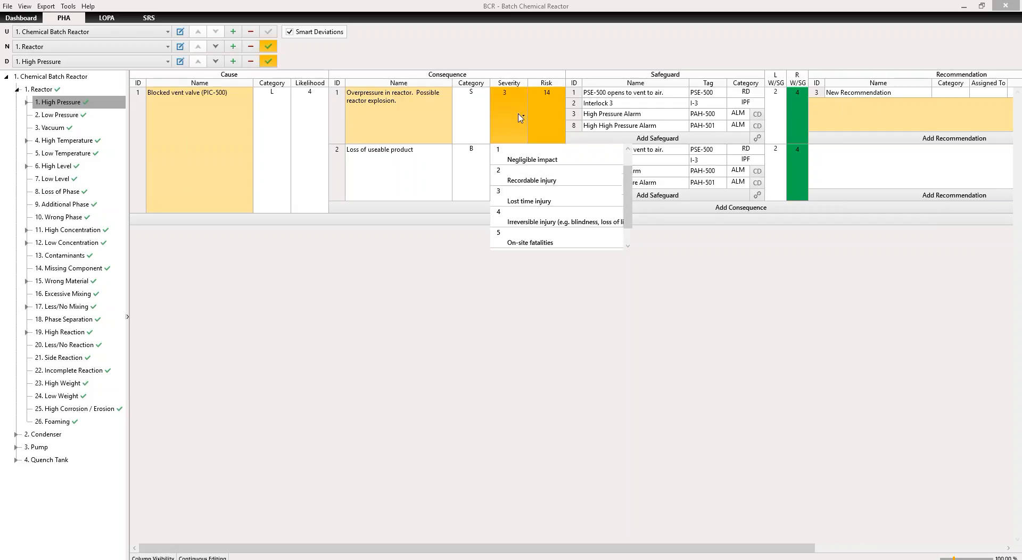
pyautogui.click(528, 239)
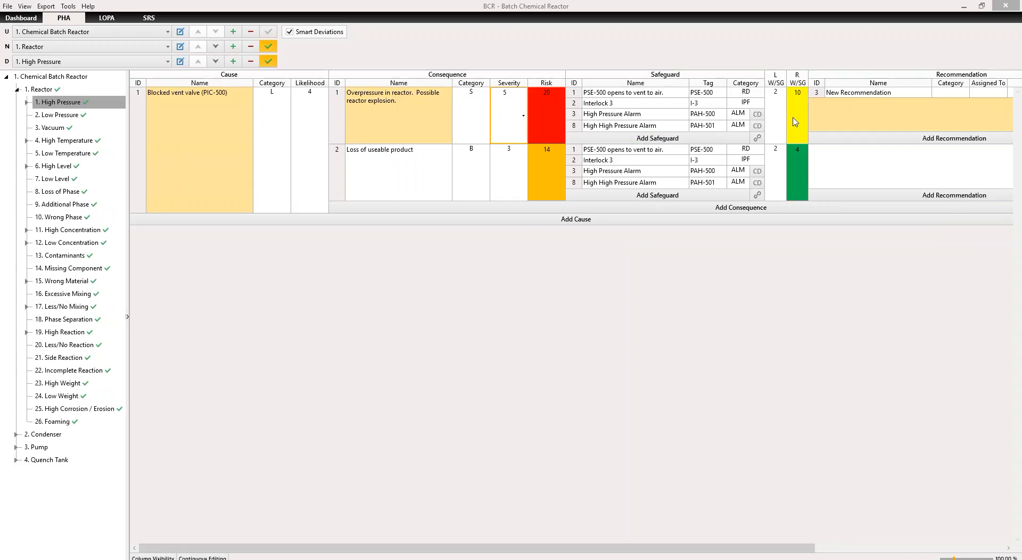
# View the with-safeguards likelihood options for the reactor overpressure consequence, leaving its selection as it is.
pyautogui.click(782, 101)
pyautogui.click(782, 101)
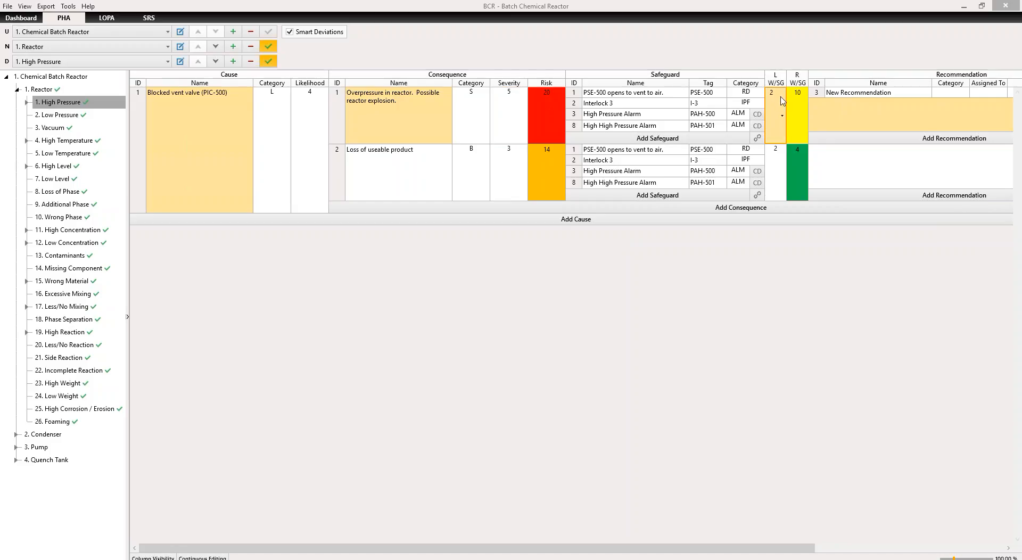
pyautogui.click(784, 115)
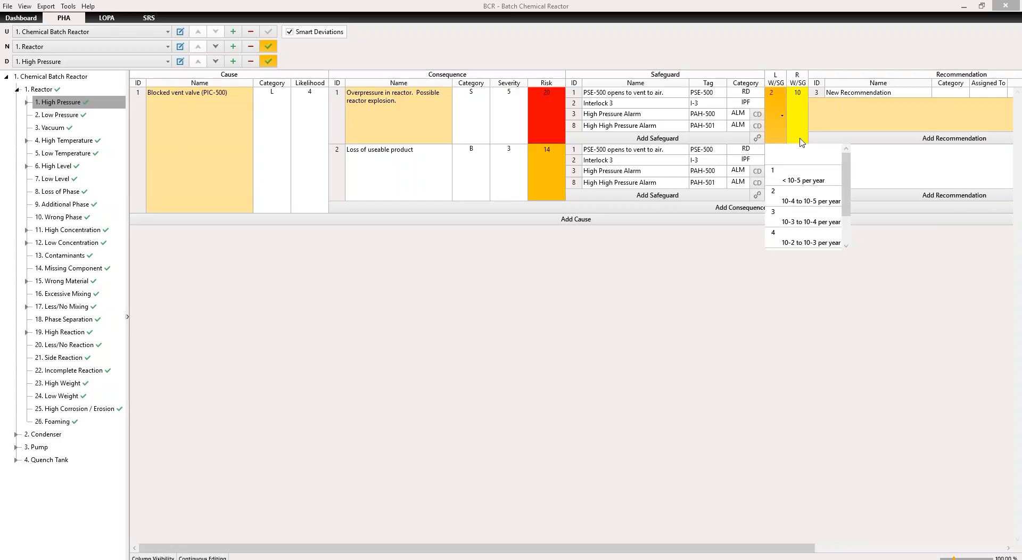
pyautogui.click(812, 116)
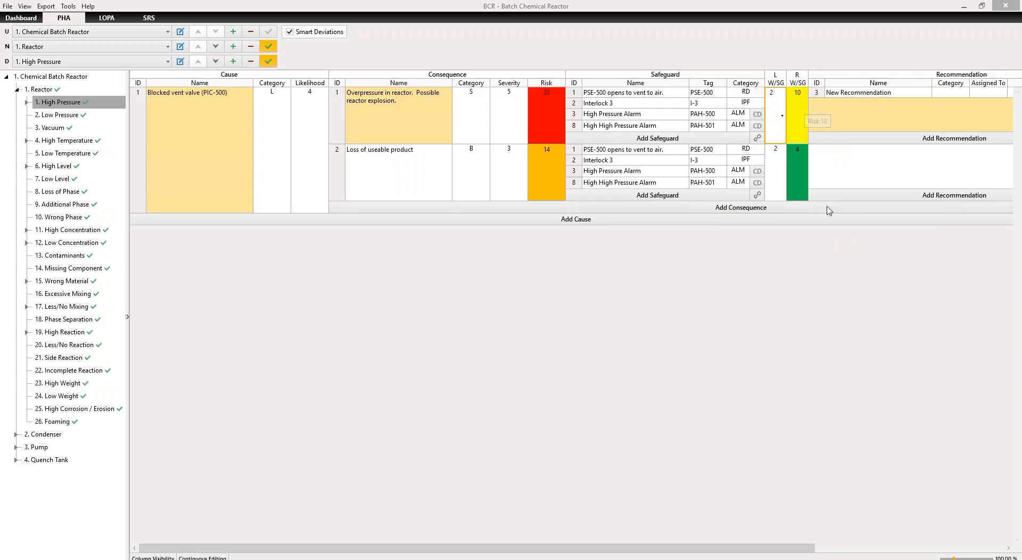
# Show the worksheet's LOPA and Comments columns and check the hazard scenarios assigned to the reactor overpressure consequence.
pyautogui.click(1009, 549)
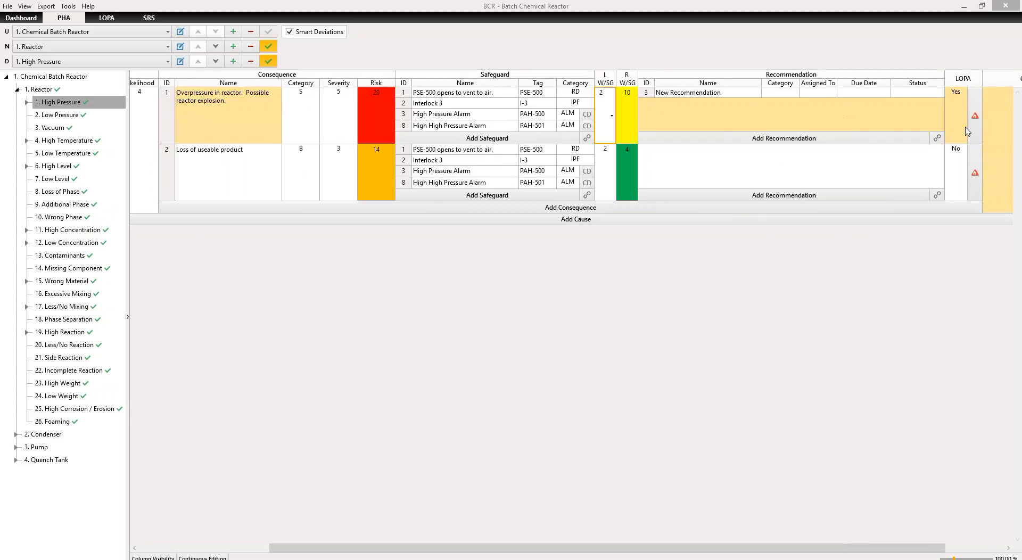
pyautogui.click(1008, 548)
pyautogui.click(1008, 549)
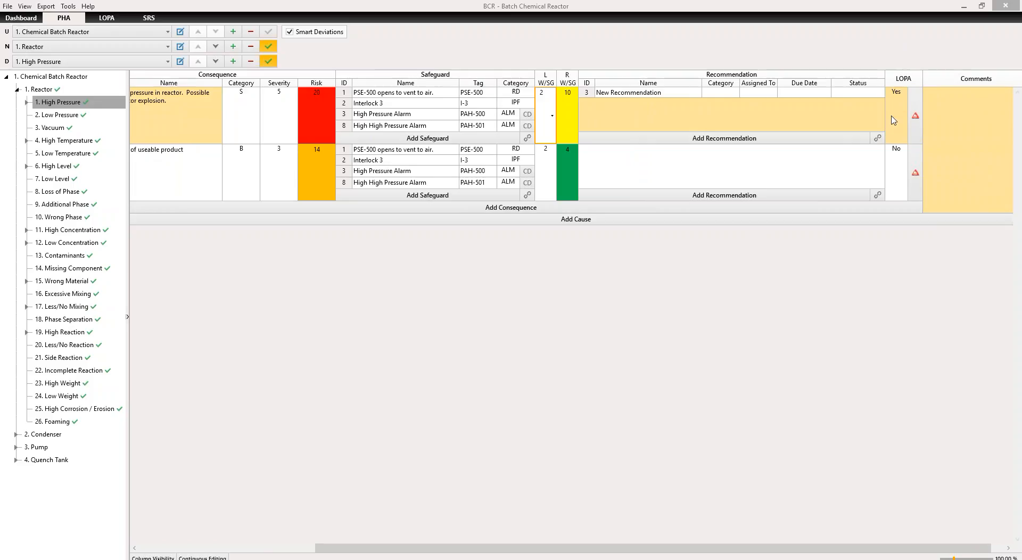
pyautogui.click(916, 117)
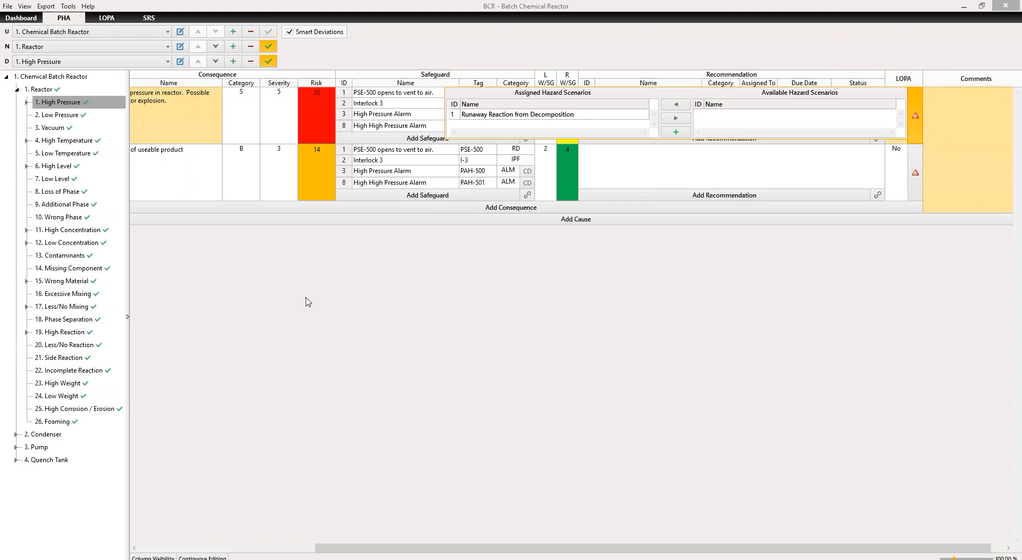
pyautogui.click(348, 364)
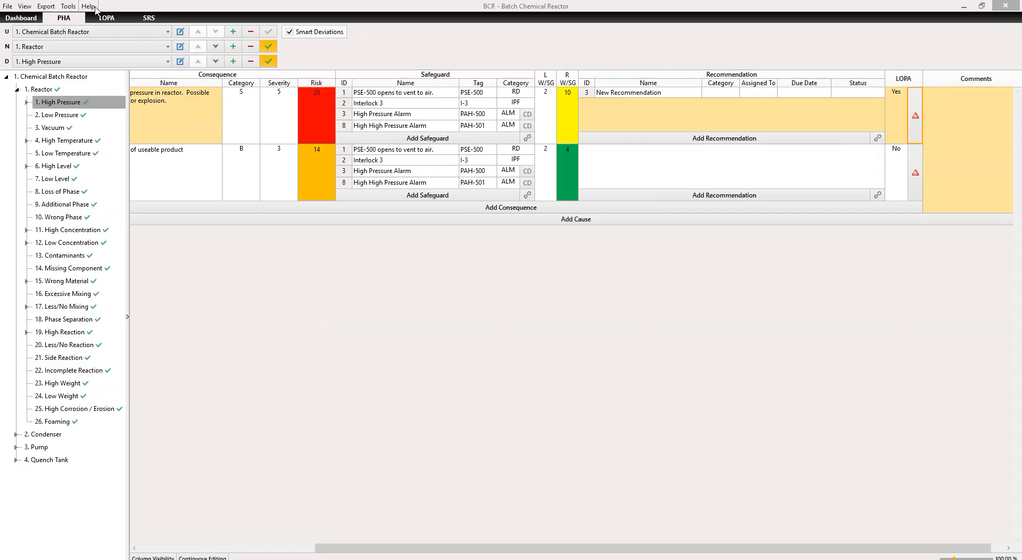
# Open the Runaway Reaction from Decomposition scenario in LOPA and view the frequency database entries for the blocked vent valve initiating event.
pyautogui.click(113, 17)
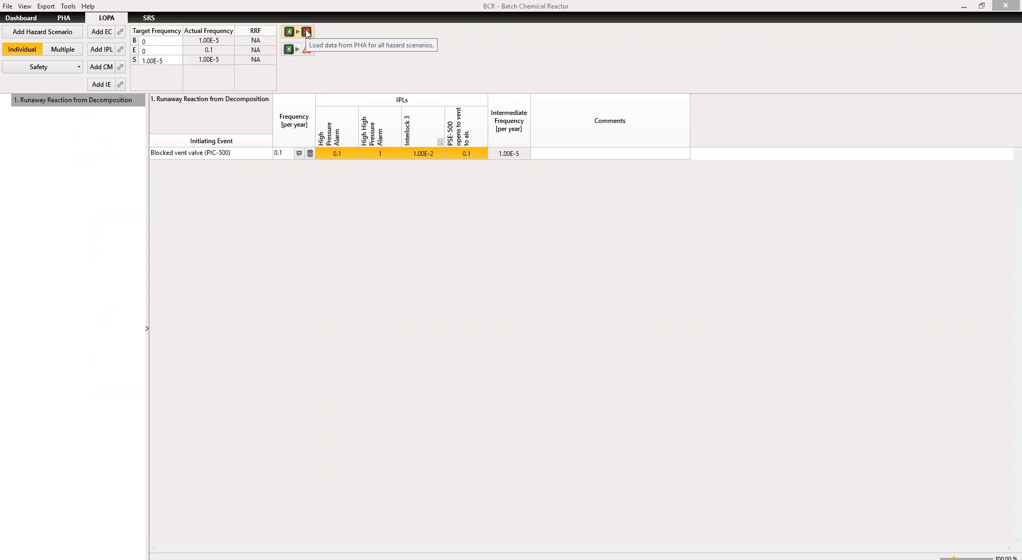
pyautogui.click(48, 105)
pyautogui.moveTo(288, 160)
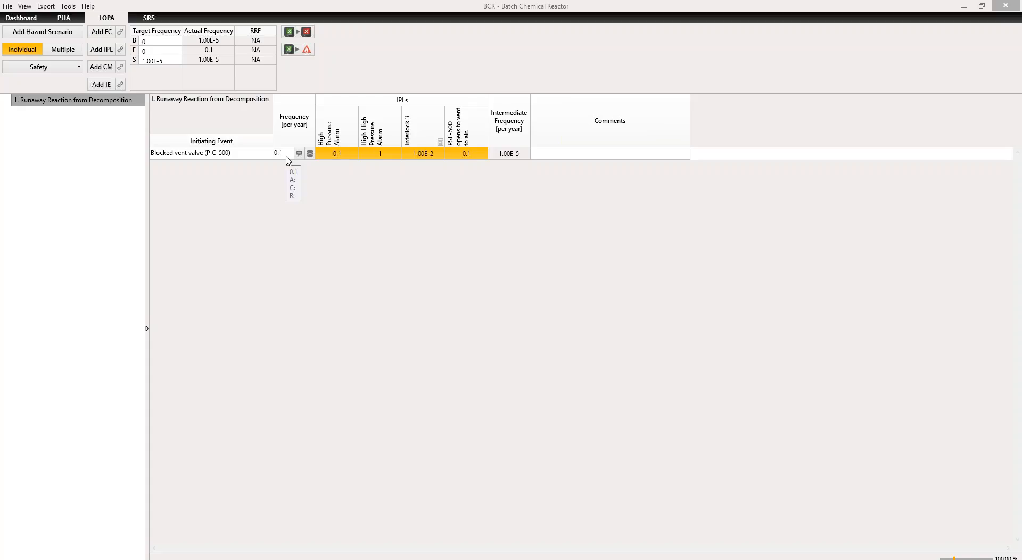
pyautogui.click(310, 153)
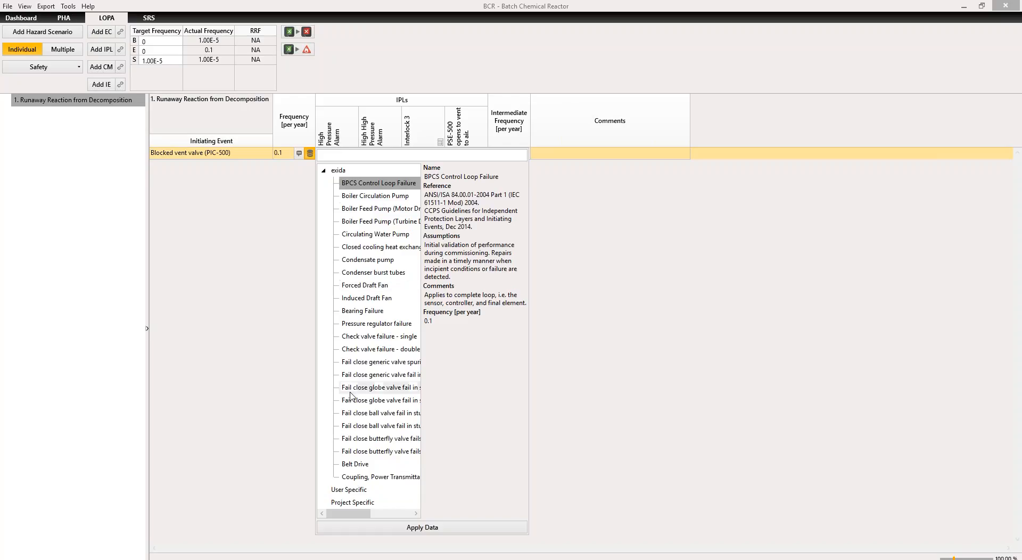
pyautogui.click(238, 382)
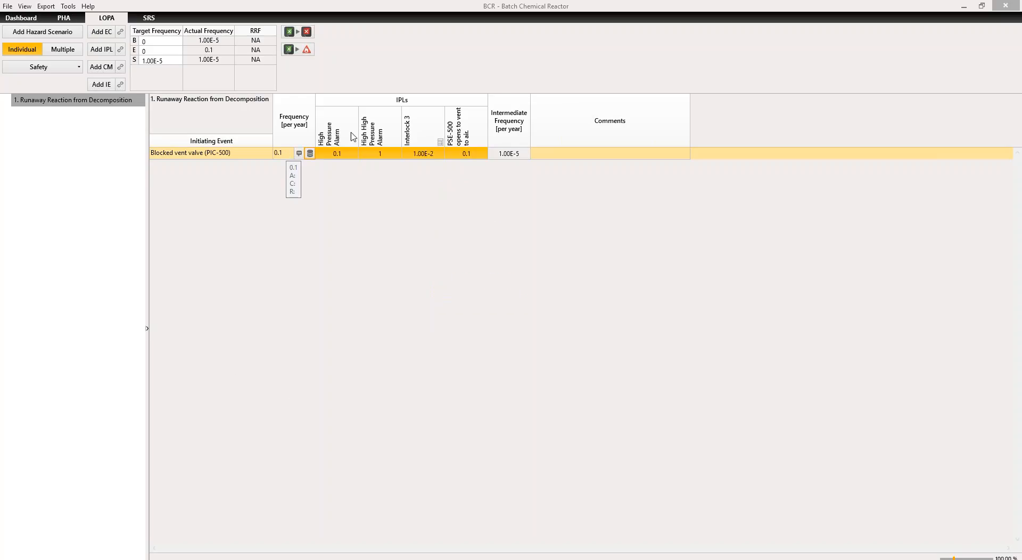
# Review the properties and failure data of the High Pressure Alarm and PSE-500 protection layers.
pyautogui.moveTo(349, 130)
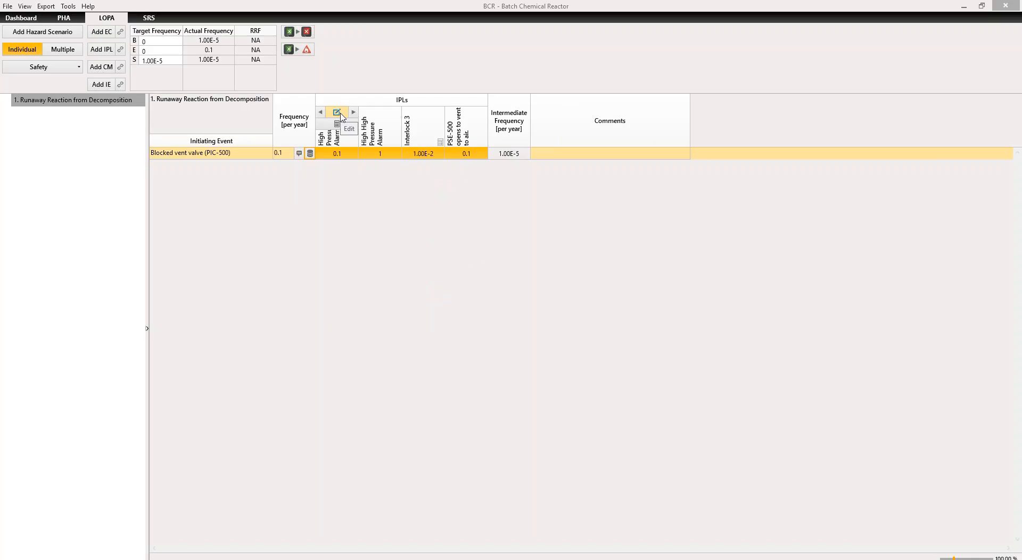
pyautogui.click(339, 114)
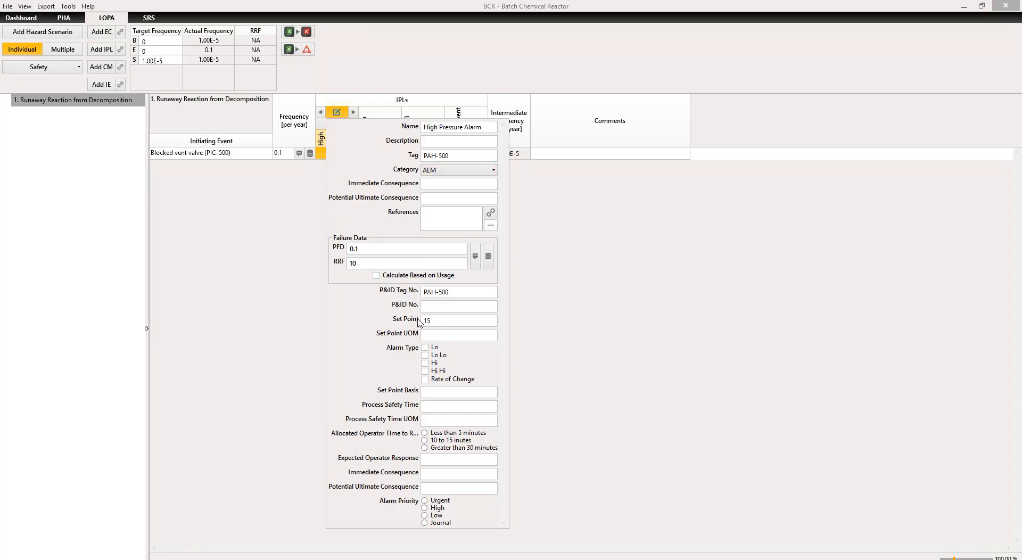
pyautogui.click(325, 309)
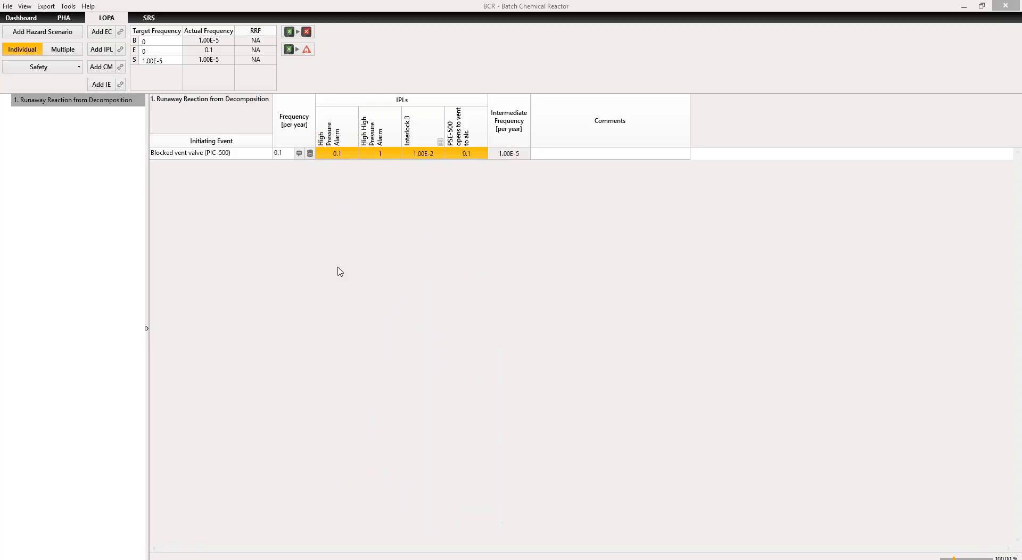
pyautogui.click(372, 155)
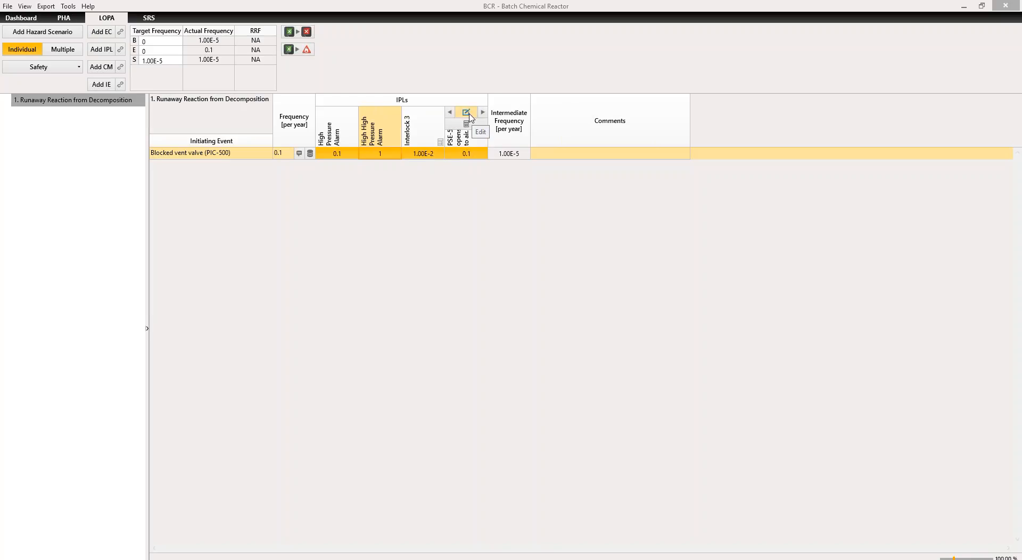
pyautogui.click(468, 113)
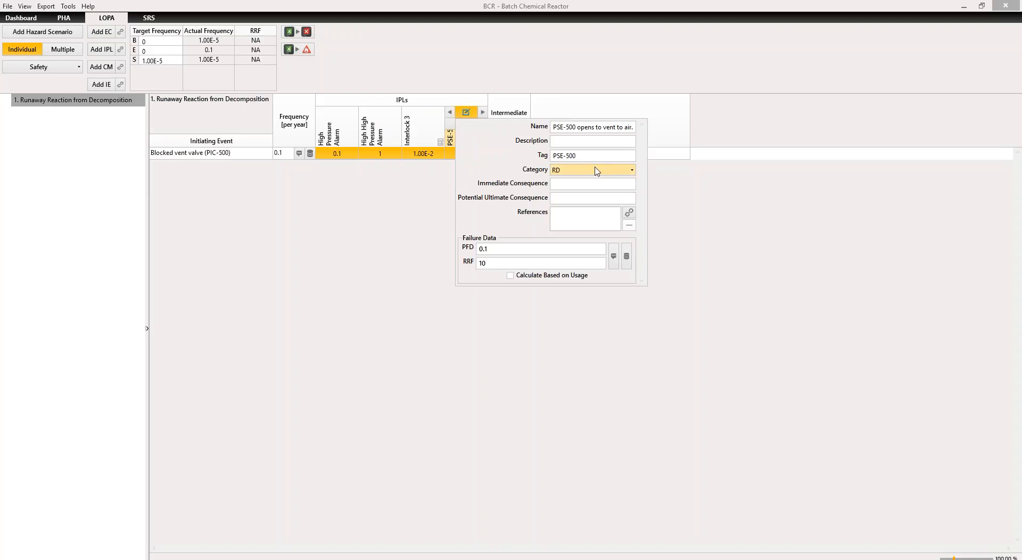
pyautogui.click(398, 223)
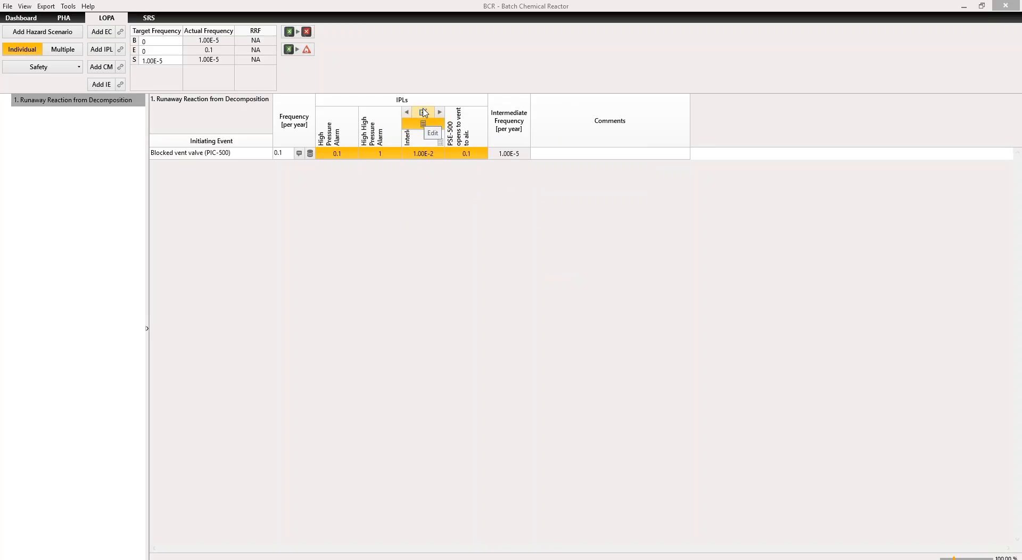
# Review the Interlock 3 protection layer's description, failure data and SIF details, then minimize the project window.
pyautogui.click(424, 112)
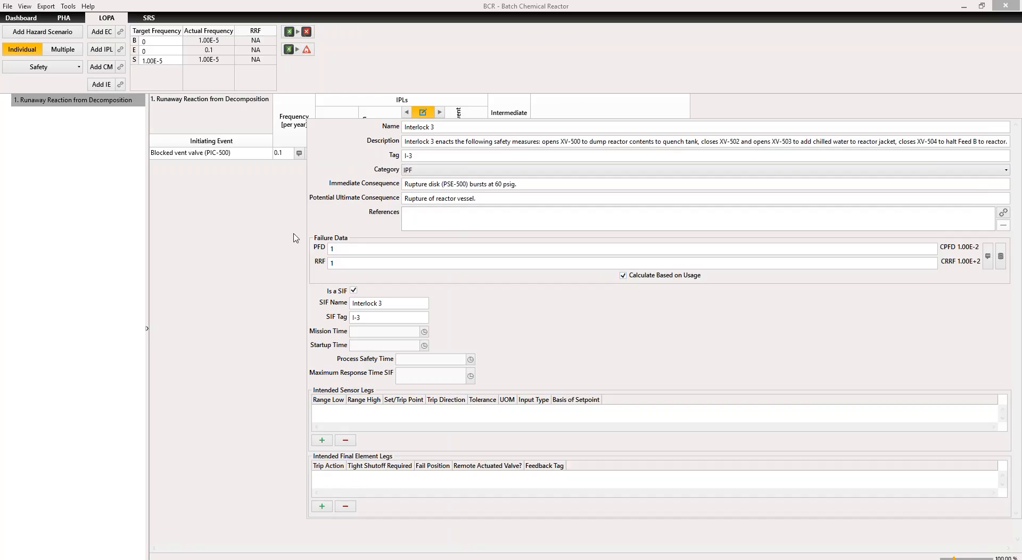
pyautogui.click(276, 230)
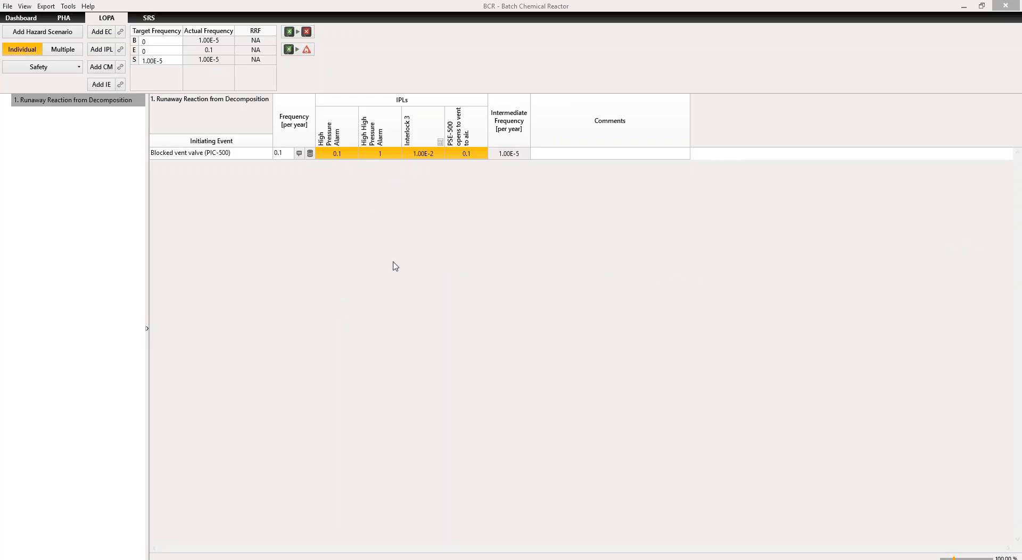
pyautogui.click(422, 114)
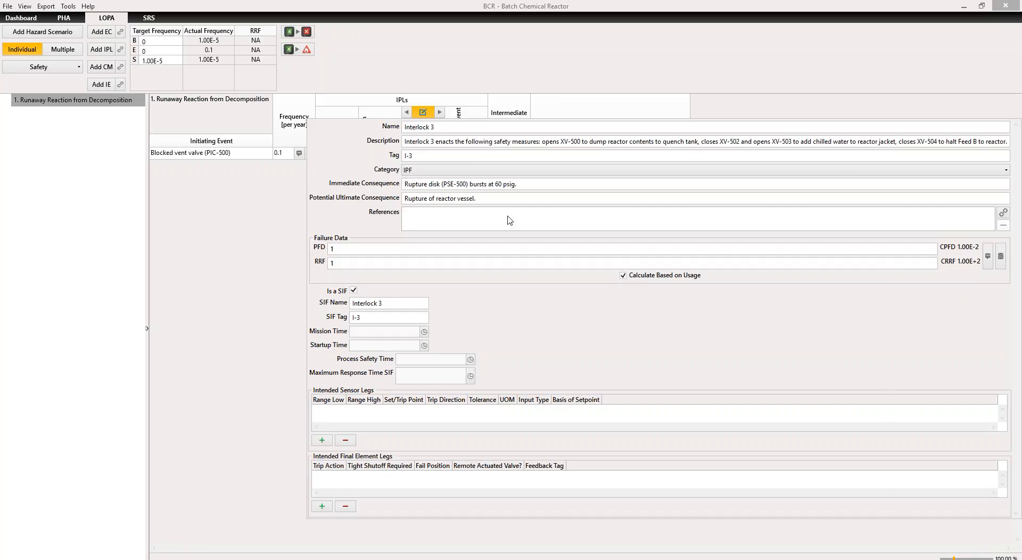
pyautogui.click(261, 240)
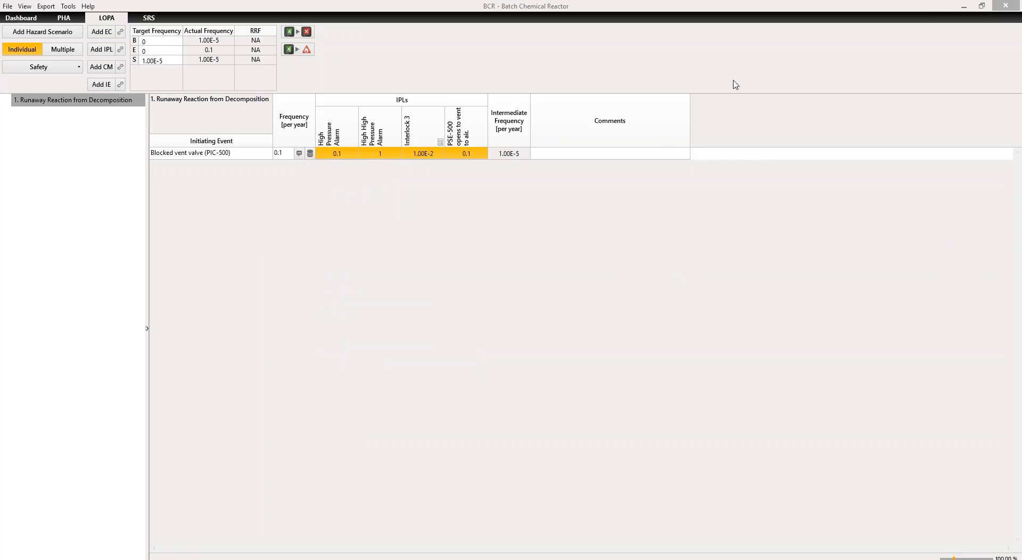
pyautogui.click(964, 7)
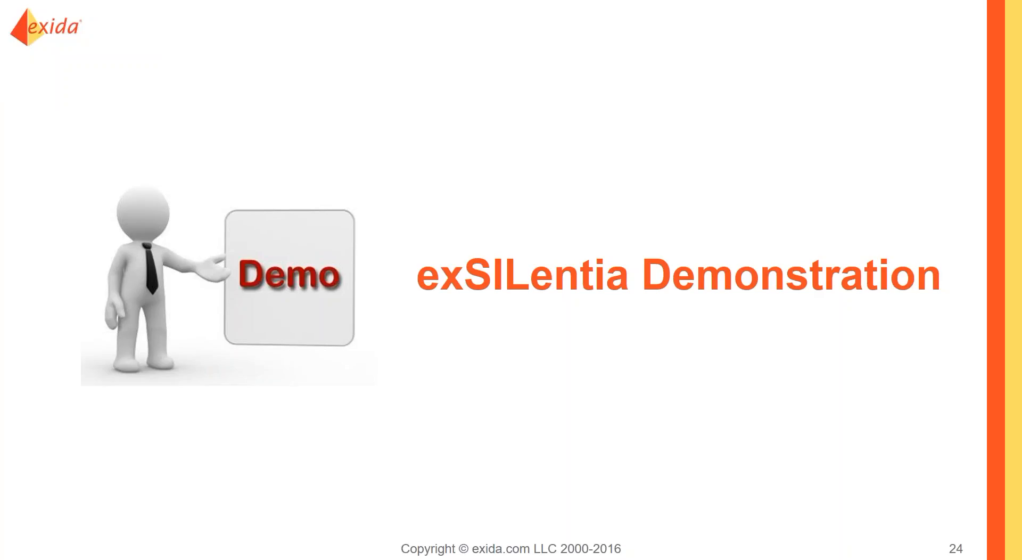
pyautogui.press('Right')
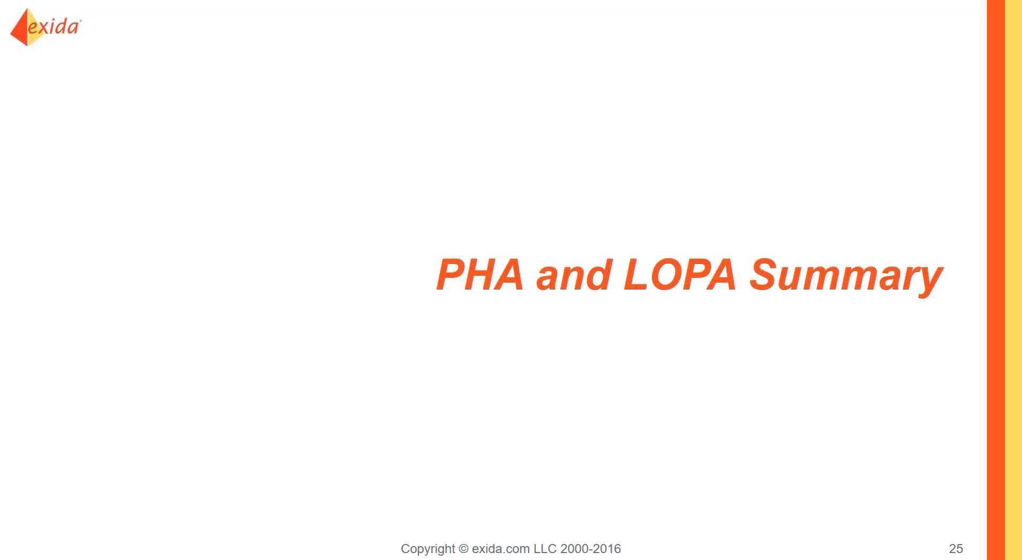
pyautogui.press('Right')
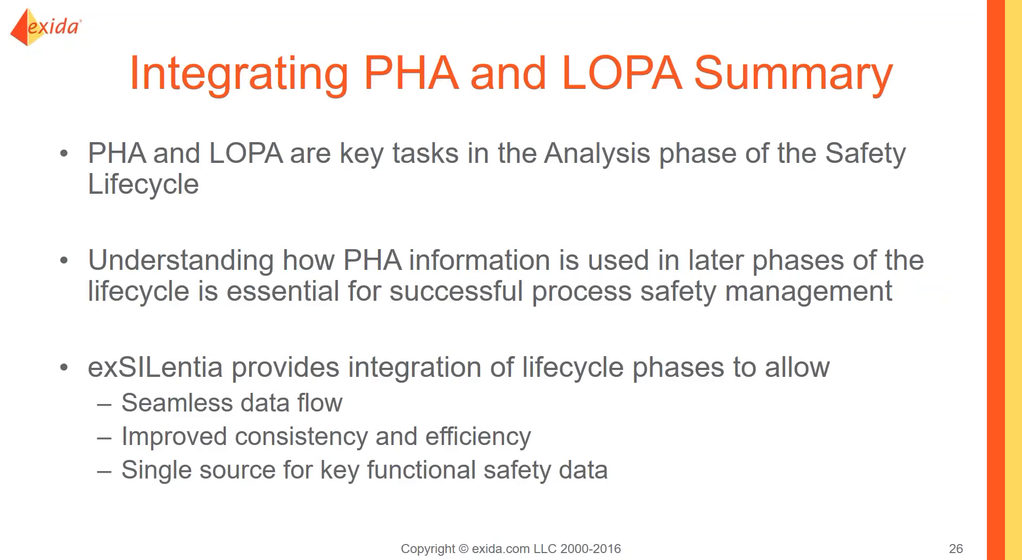